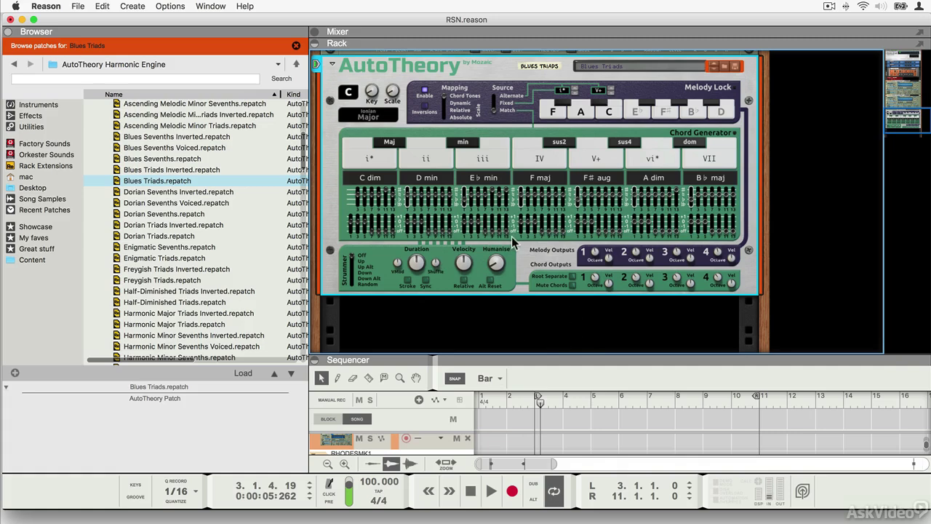
Scroll the AutoTheory panel to view the Blues Triads chords from C dim to B♭ maj.
scroll(512, 242, up, 1)
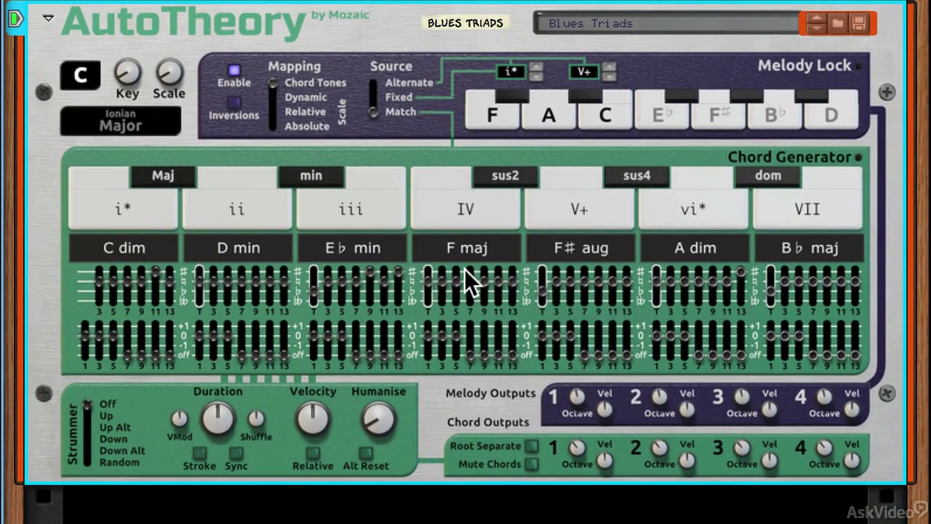
key(Tab)
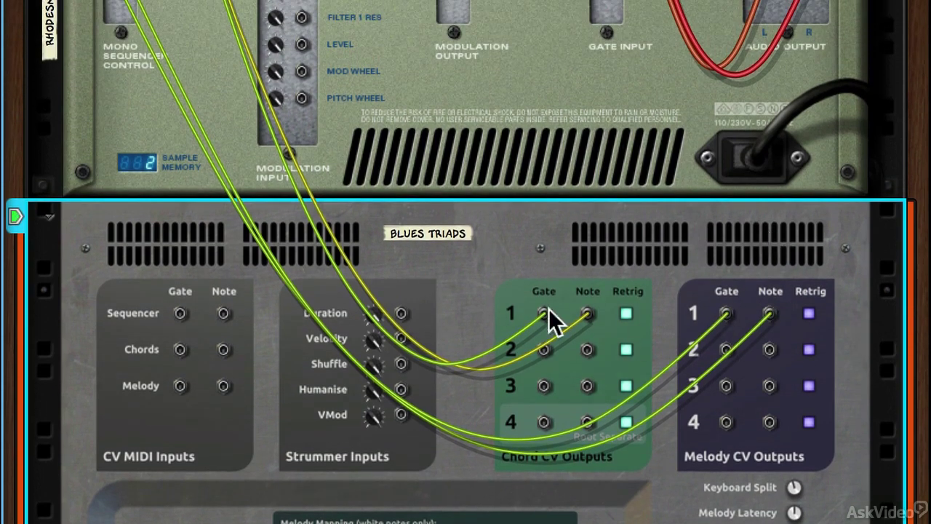
scroll(536, 301, up, 6)
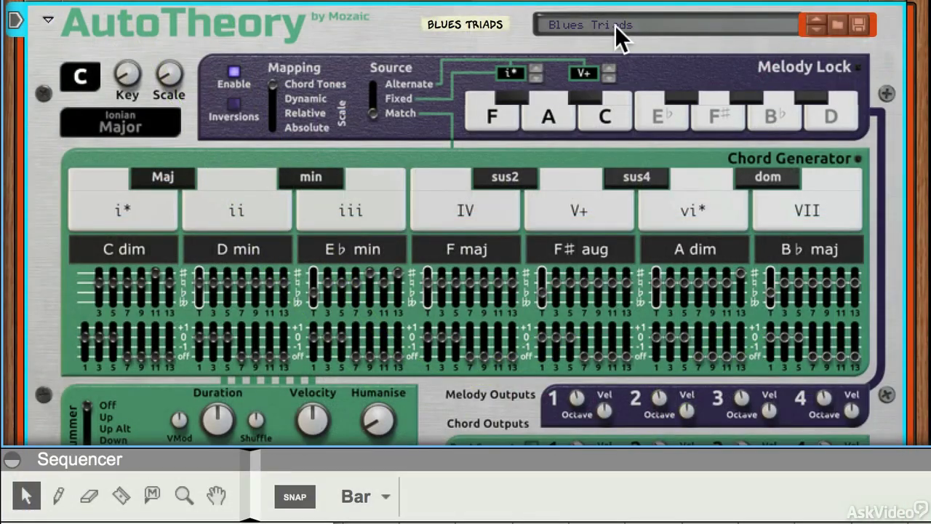
scroll(614, 25, down, 1)
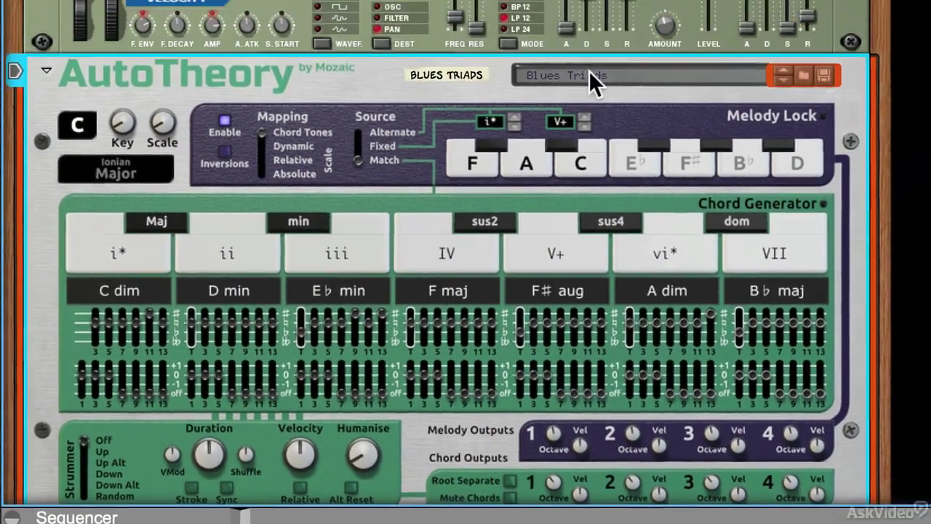
click(588, 70)
scroll(623, 235, down, 5)
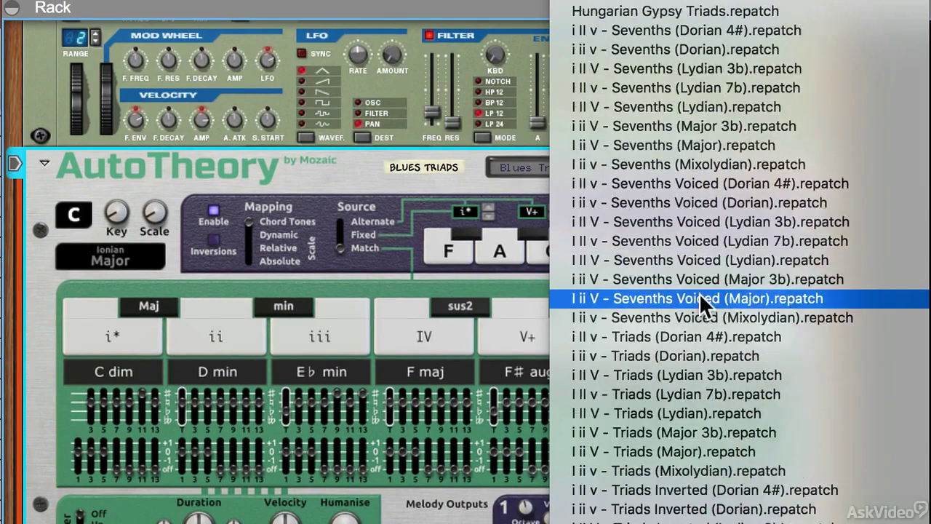
scroll(699, 292, down, 10)
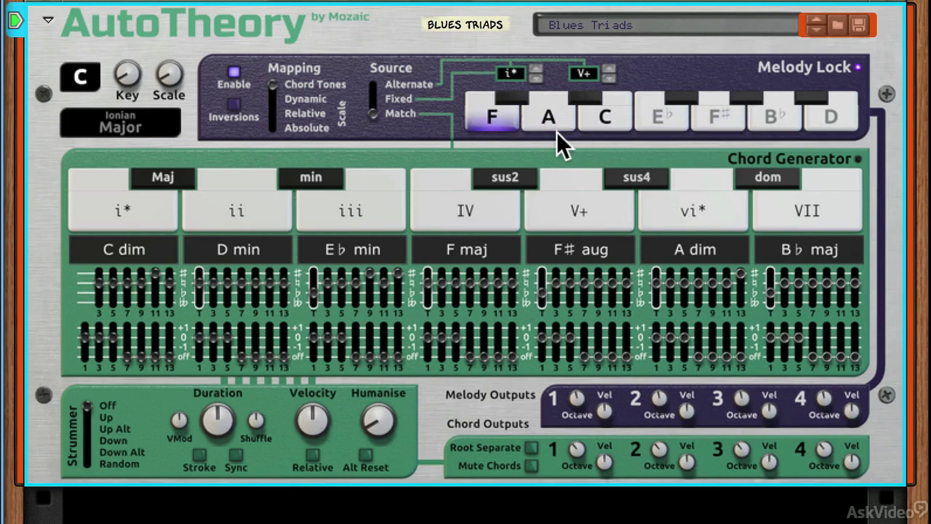
Change Melody Lock's second chord to IV, turn the Key knob, and set the scale to Dorian.
click(609, 70)
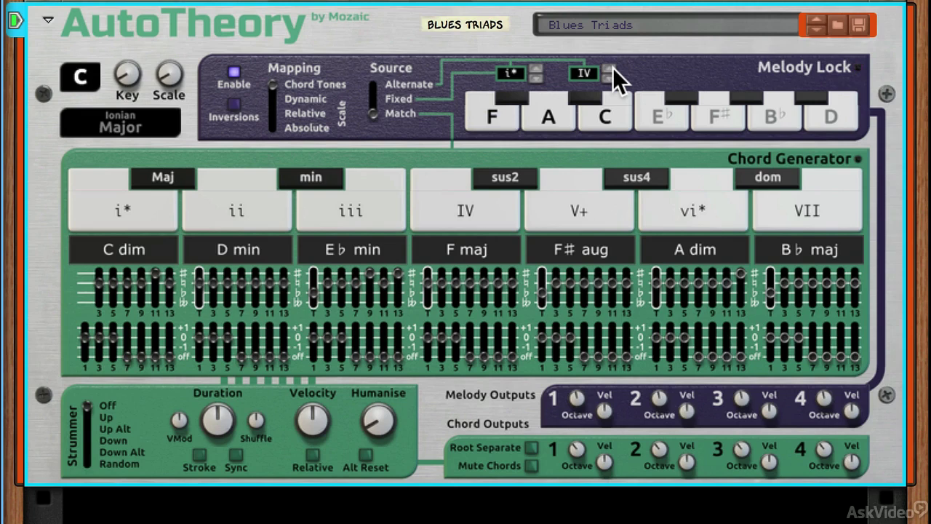
drag(126, 75, 125, 73)
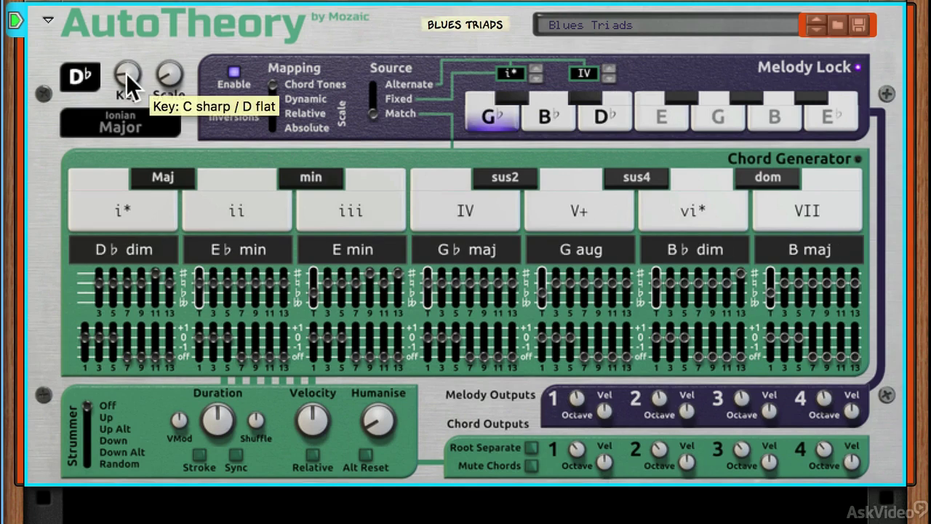
drag(126, 72, 126, 64)
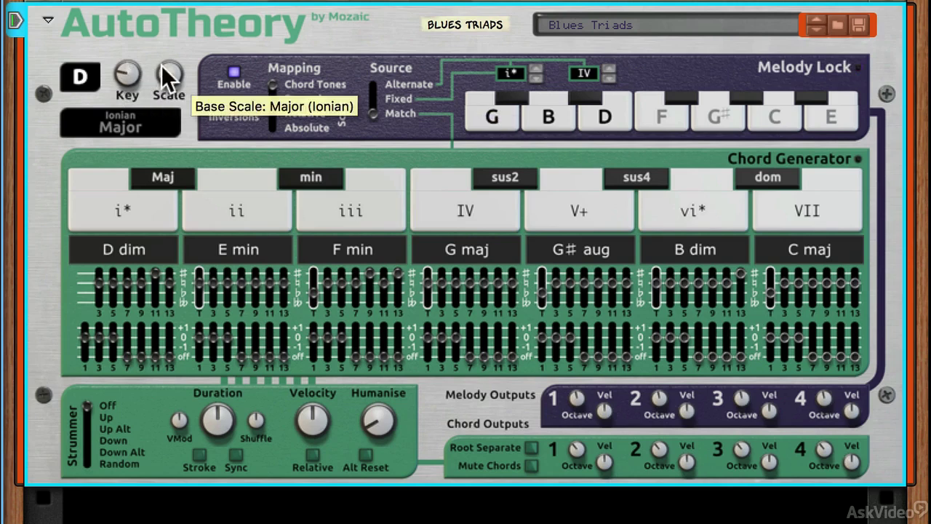
drag(161, 64, 161, 50)
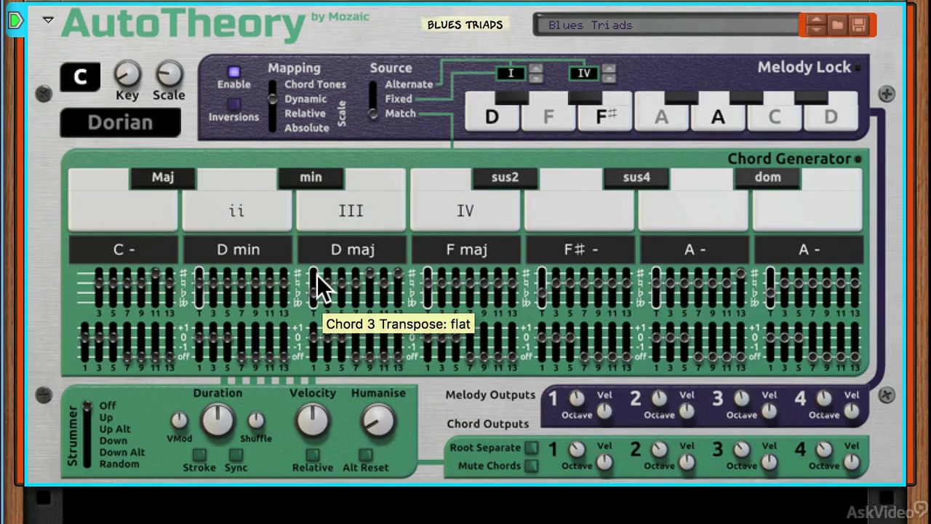
scroll(316, 274, up, 2)
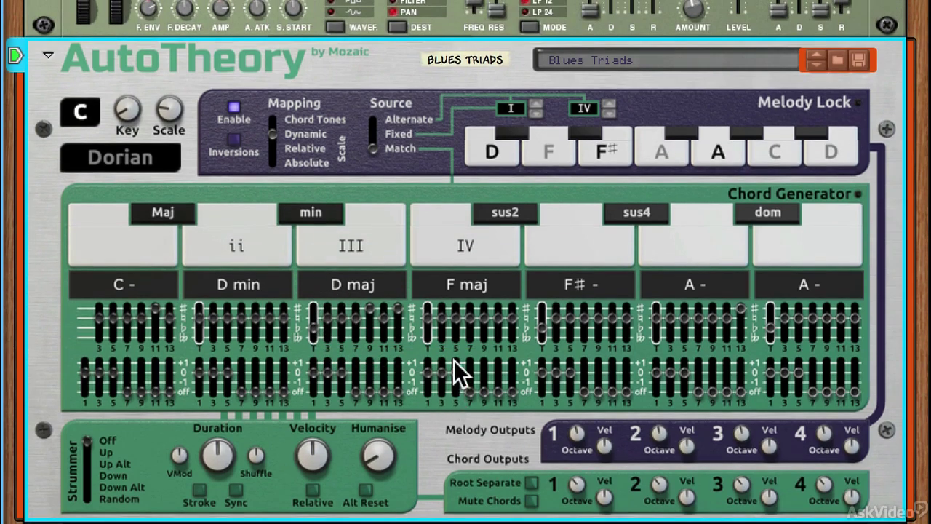
key(Tab)
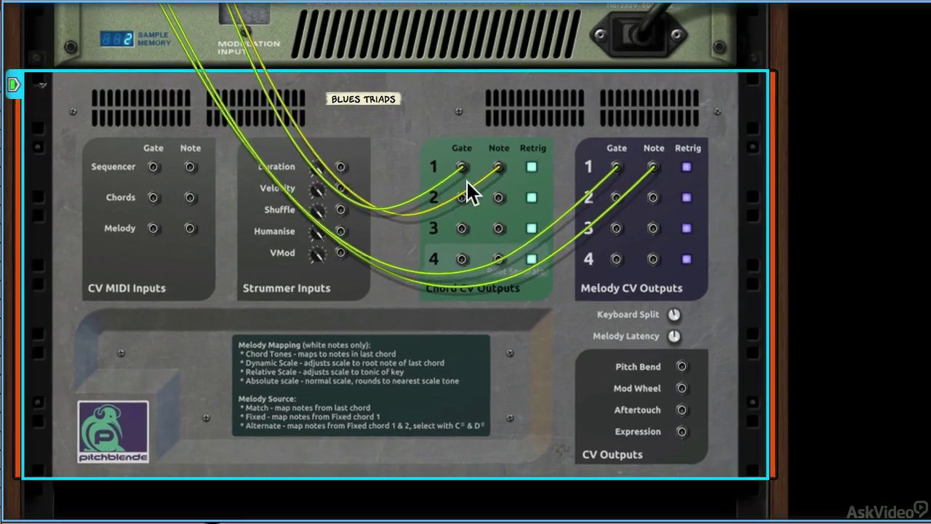
scroll(430, 187, up, 10)
scroll(430, 187, up, 1)
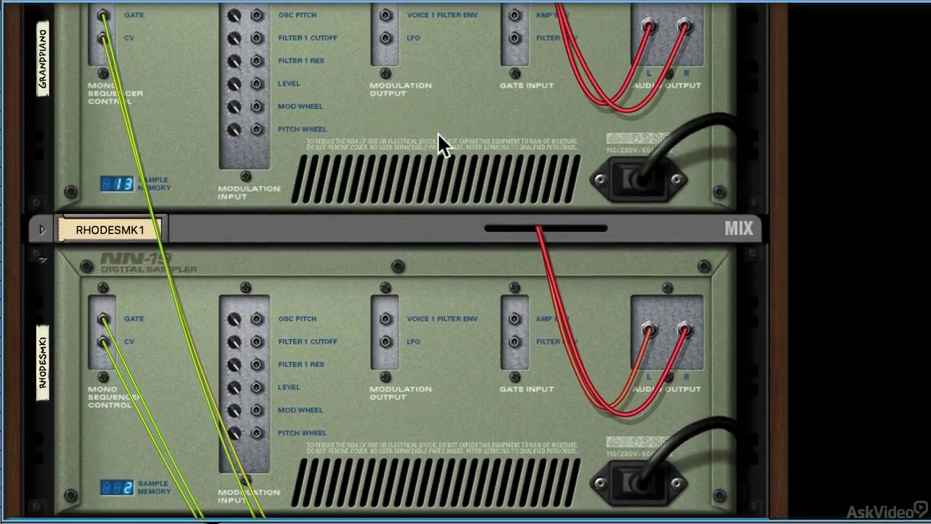
scroll(453, 204, down, 10)
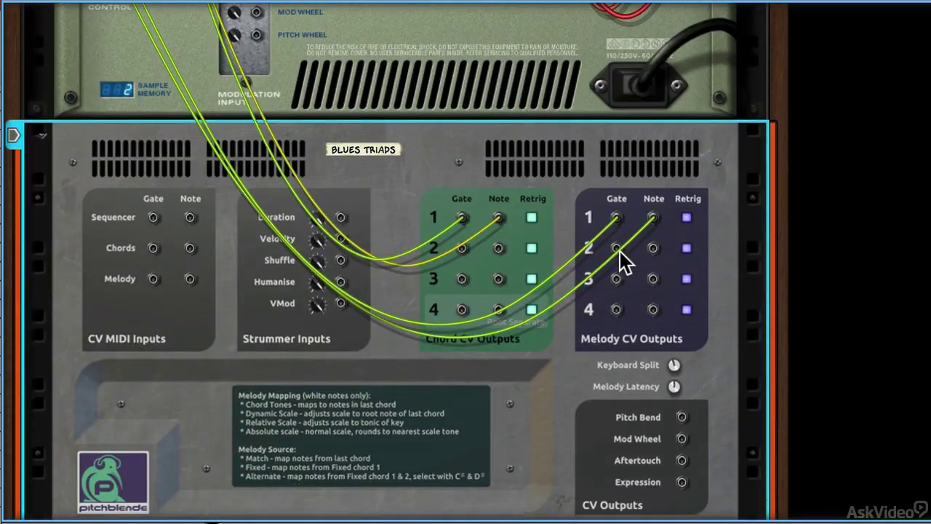
scroll(619, 250, up, 4)
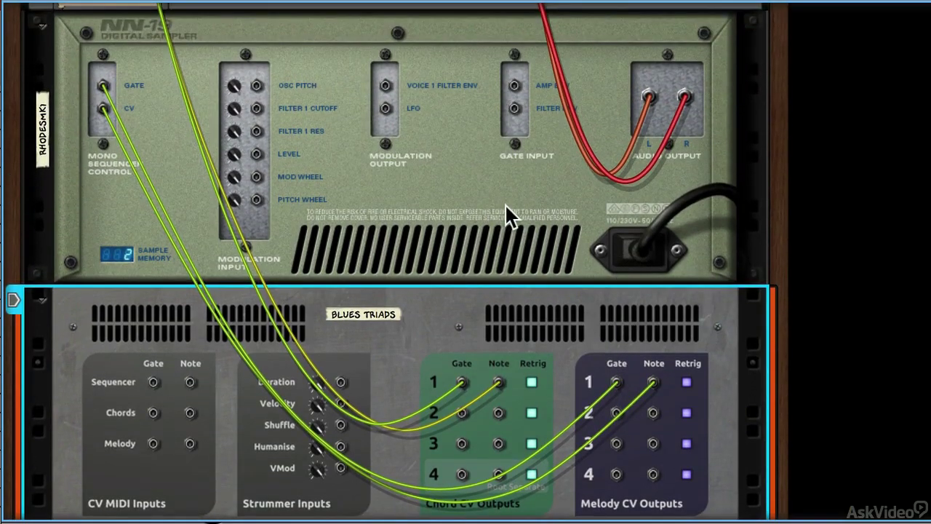
key(Tab)
scroll(506, 205, down, 5)
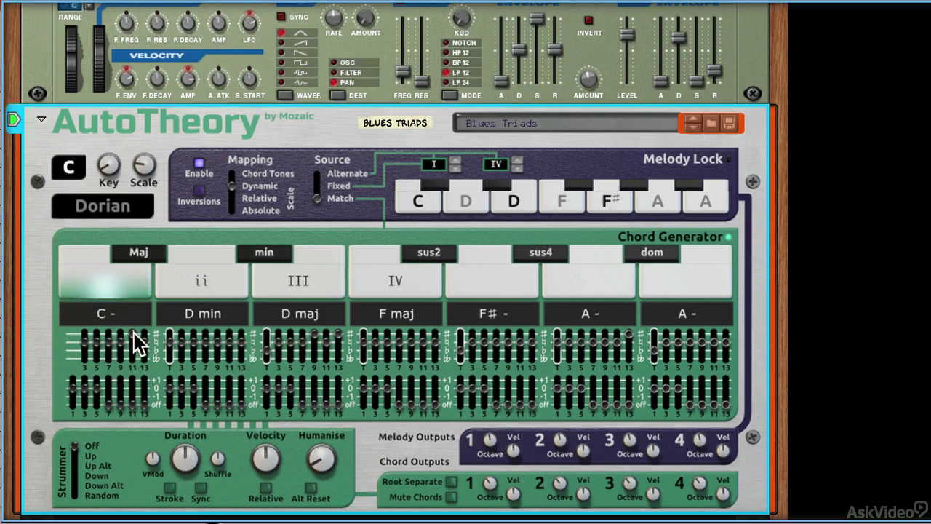
Adjust chord 1's degree accidentals to make C min, and turn chord 4 into E aug.
mouse_move(132, 330)
mouse_down()
mouse_move(132, 350)
mouse_move(131, 328)
mouse_up()
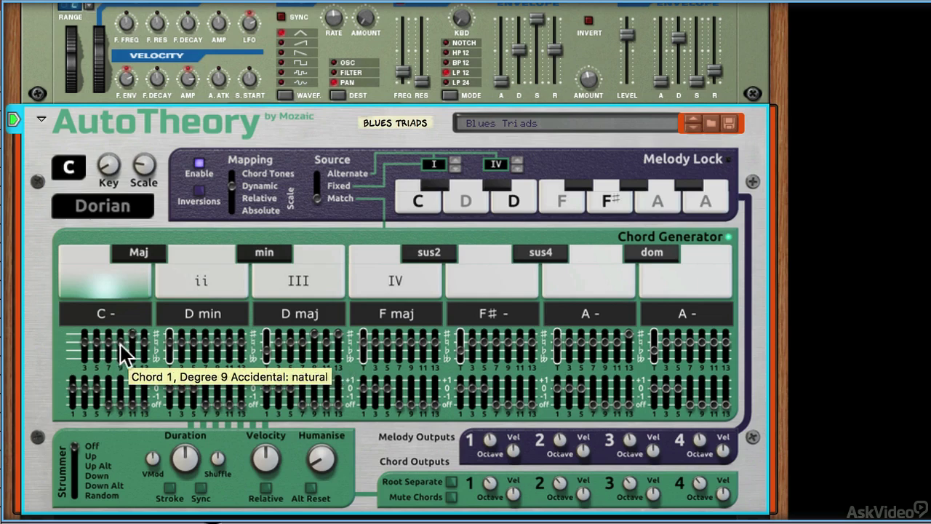
drag(119, 338, 94, 333)
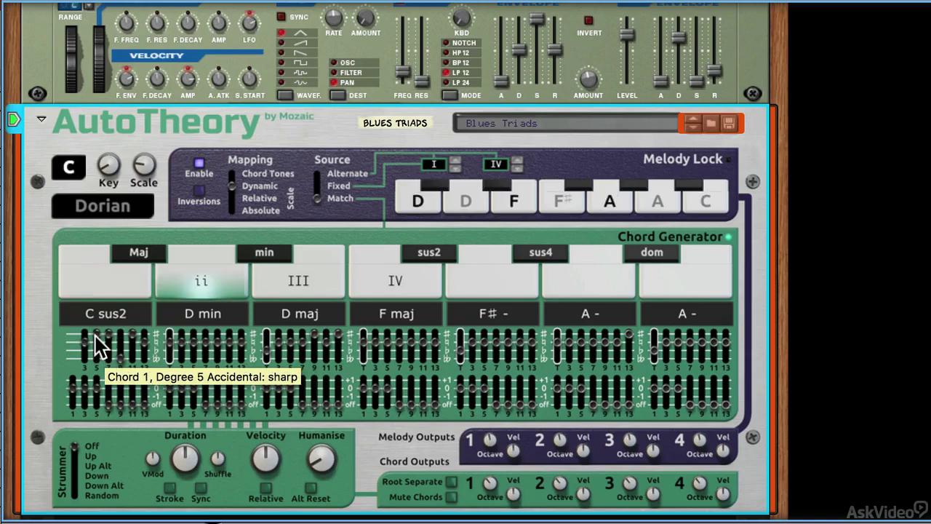
mouse_move(85, 336)
mouse_down()
mouse_move(86, 328)
mouse_move(97, 337)
mouse_up()
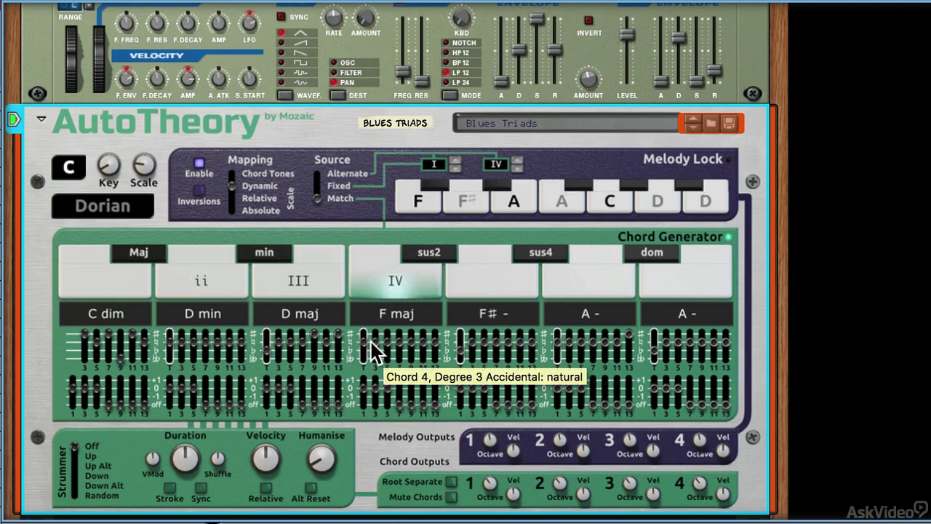
drag(365, 342, 363, 352)
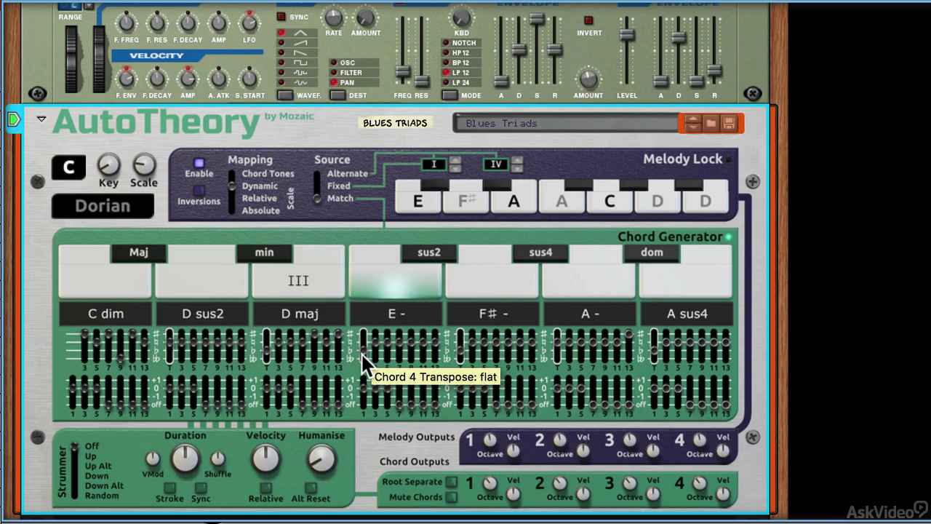
click(387, 346)
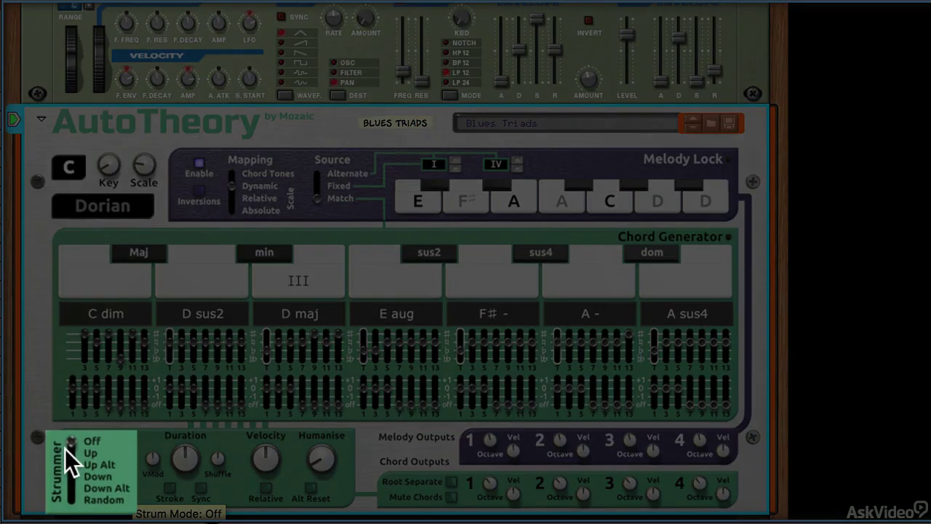
Turn the strummer on in Up mode with 0.30 s duration, shuffle 12 and tempo sync.
click(65, 450)
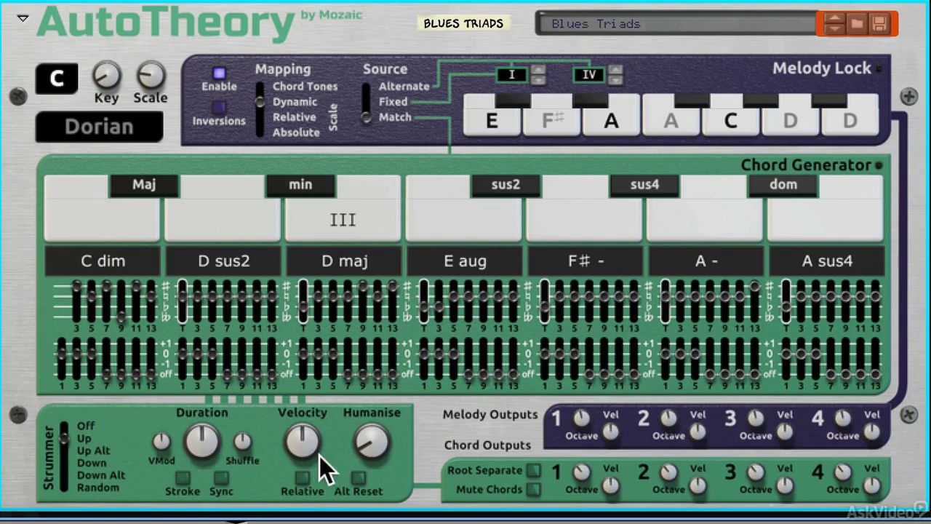
mouse_move(188, 450)
mouse_down()
mouse_move(195, 443)
mouse_move(186, 416)
mouse_move(189, 465)
mouse_up()
drag(238, 442, 235, 436)
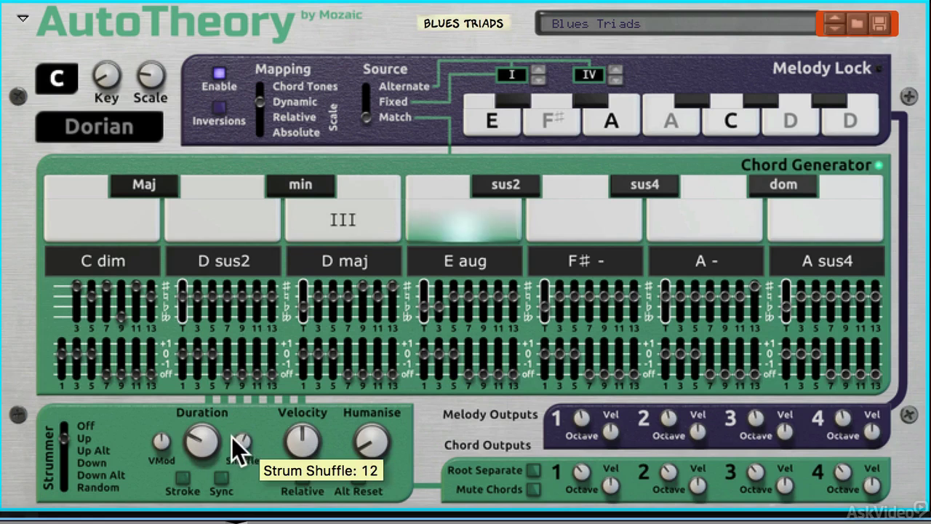
click(221, 477)
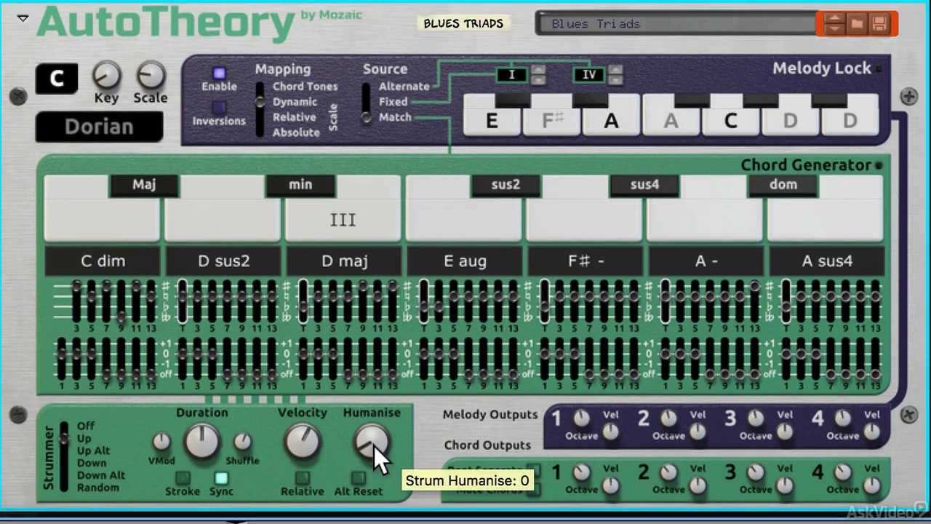
Raise strum humanise to 95 and switch the strum mode to Random.
drag(374, 446, 337, 417)
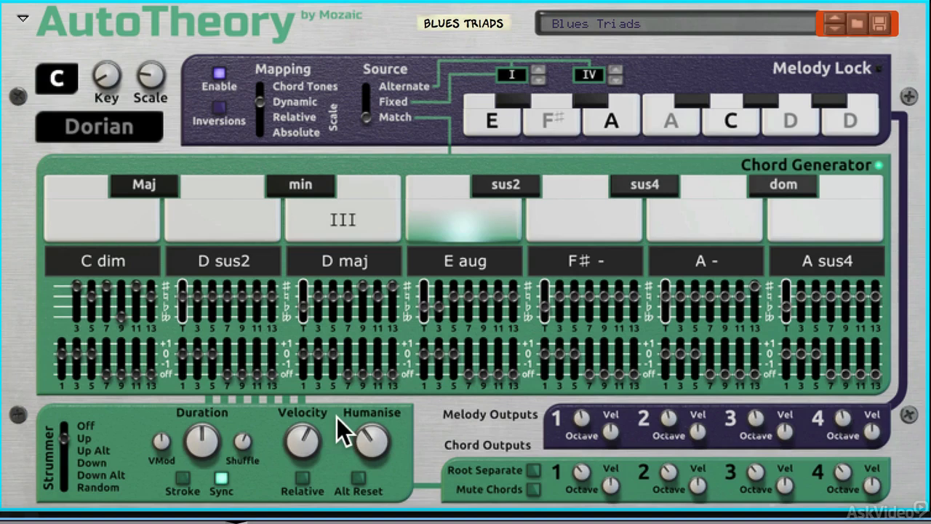
drag(381, 446, 359, 414)
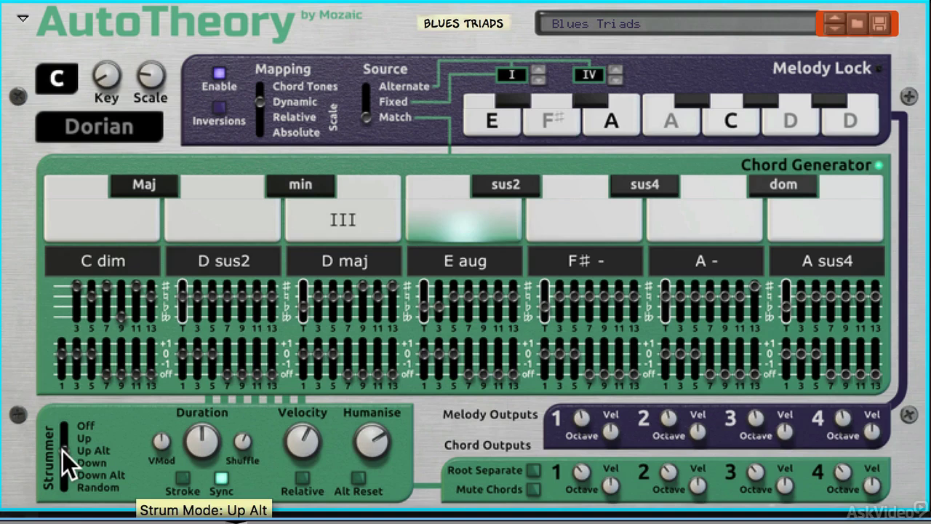
drag(62, 451, 62, 457)
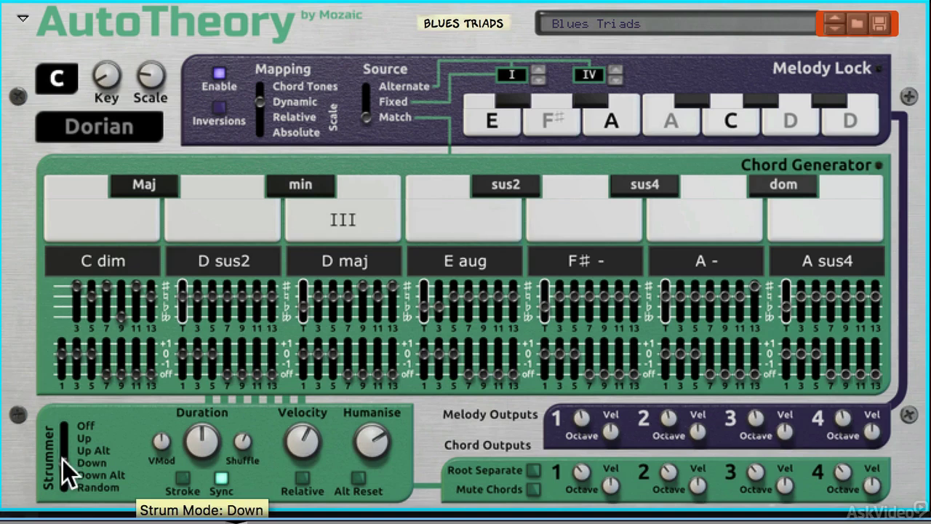
drag(62, 459, 63, 494)
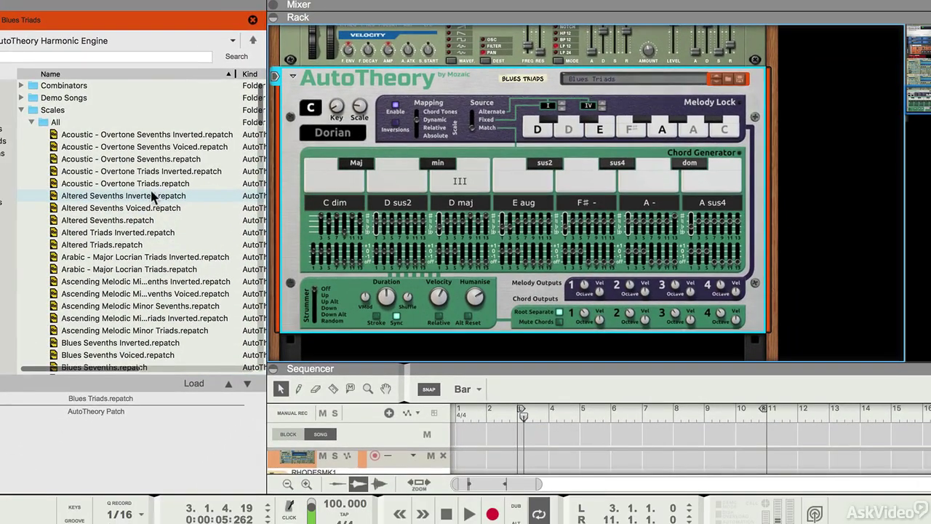
Drag Acoustic Guitar (Classy 6-String) [MG] from the Combinators folder into the rack below AutoTheory.
click(32, 124)
click(22, 110)
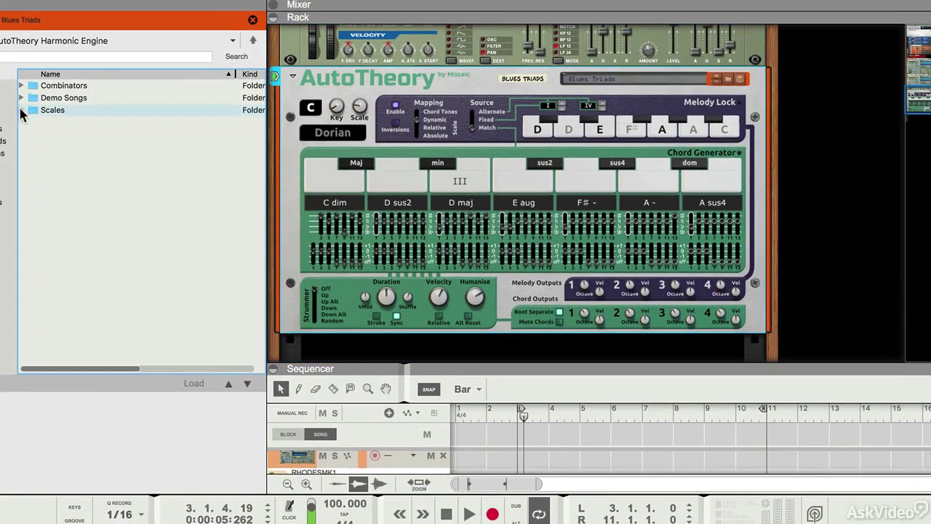
click(29, 100)
click(22, 87)
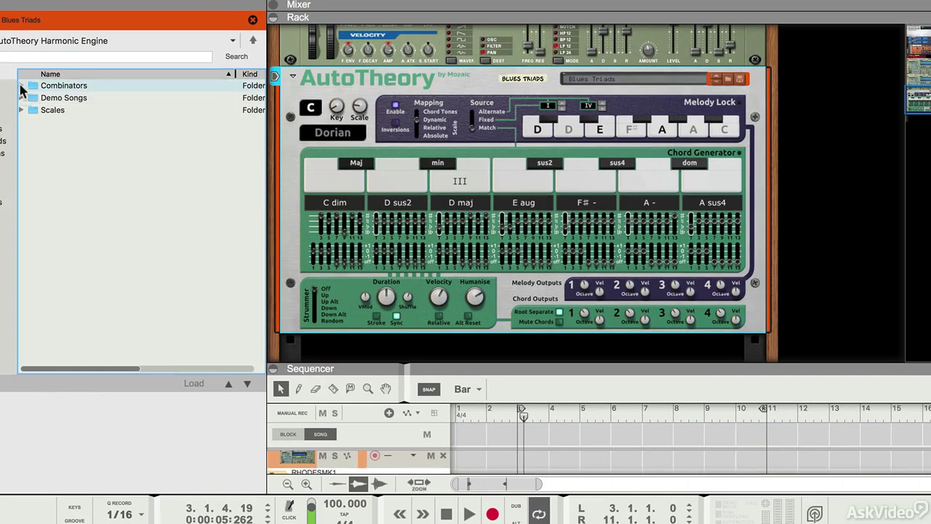
click(21, 85)
scroll(131, 117, right, 1)
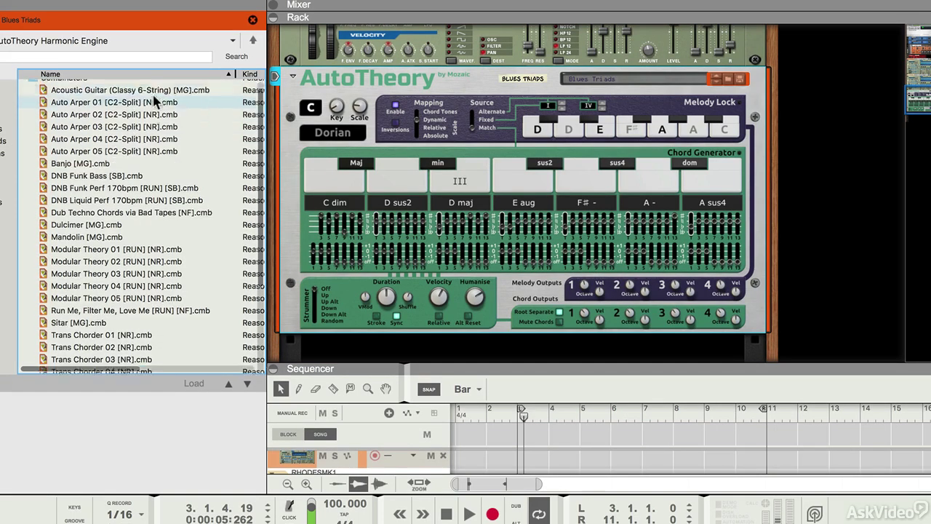
mouse_move(154, 97)
mouse_down()
mouse_move(502, 353)
mouse_move(490, 329)
mouse_up()
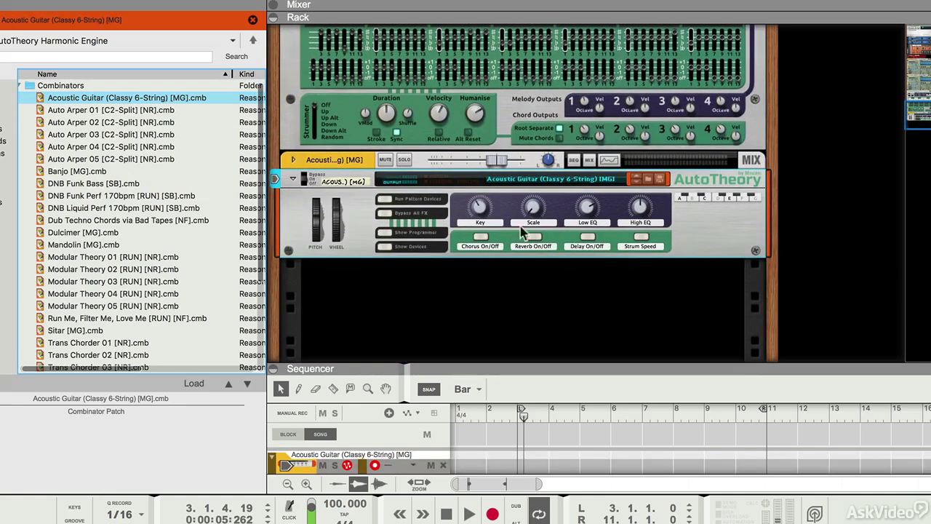
Show the combinator's devices, unfold the first inner AutoTheory, and set its strum mode to Up.
click(384, 247)
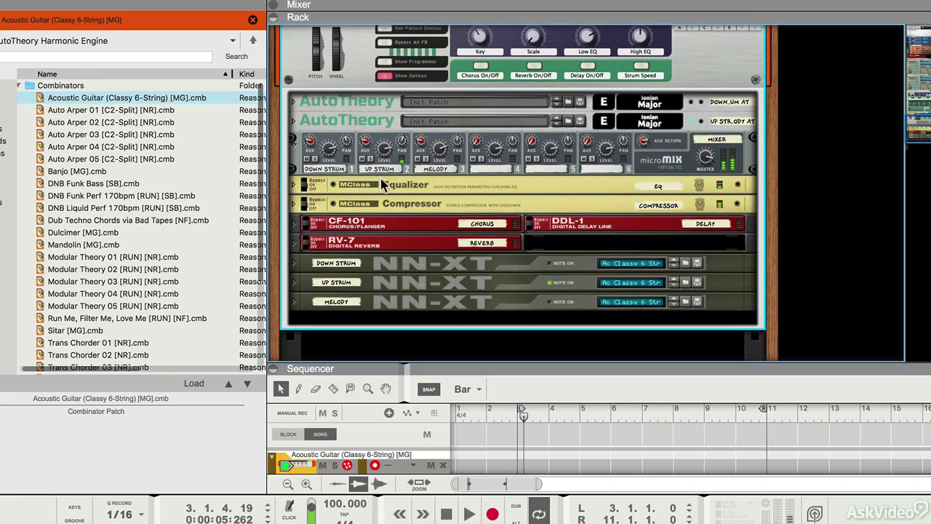
click(293, 101)
scroll(391, 174, down, 2)
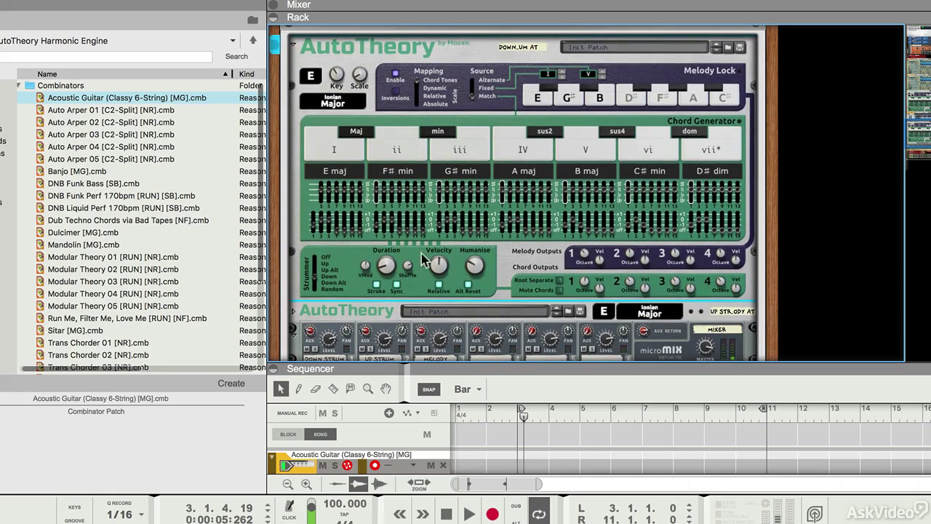
drag(312, 284, 312, 266)
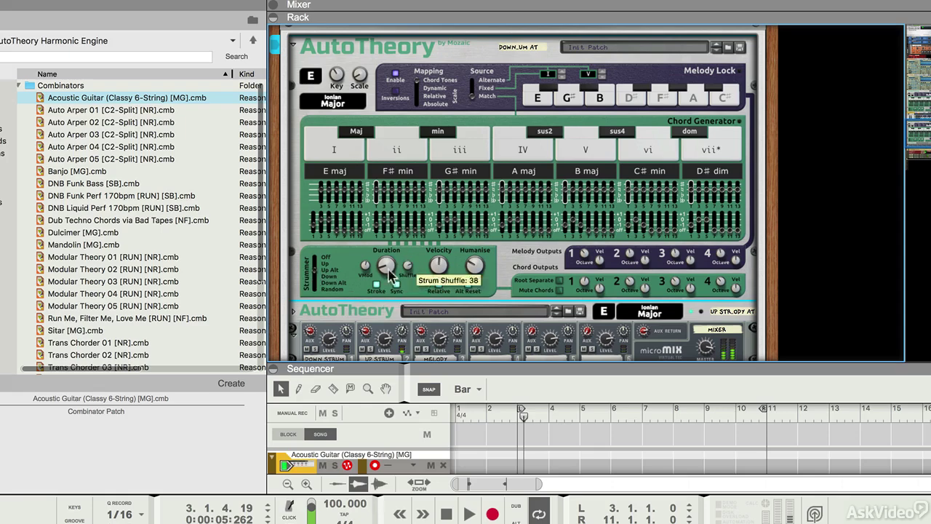
drag(375, 252, 376, 282)
Unfold the second inner AutoTheory and set its strum mode to Down.
scroll(330, 108, down, 1)
scroll(331, 108, down, 5)
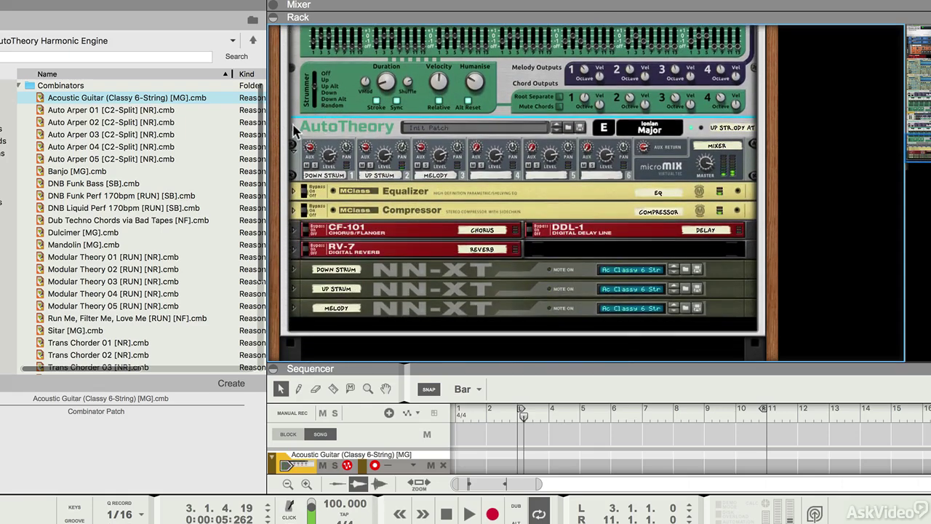
click(298, 133)
scroll(345, 284, down, 2)
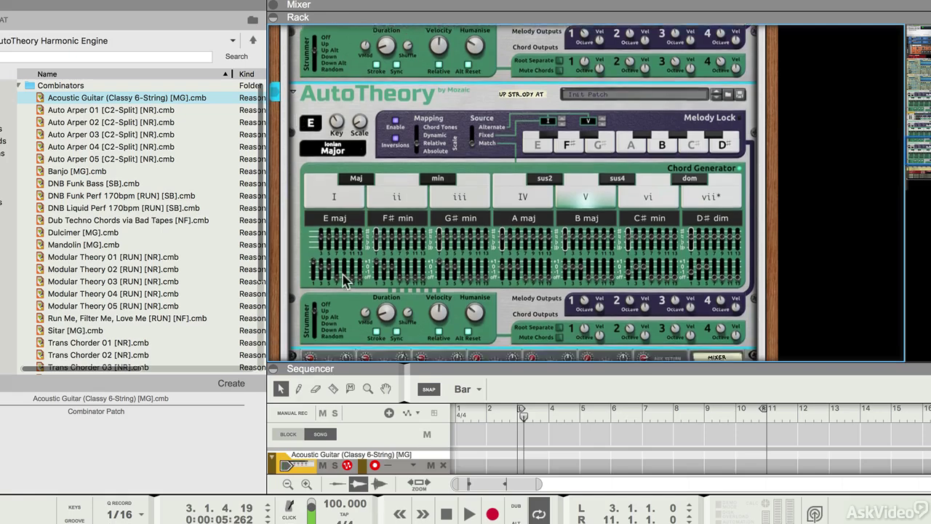
click(315, 295)
click(315, 302)
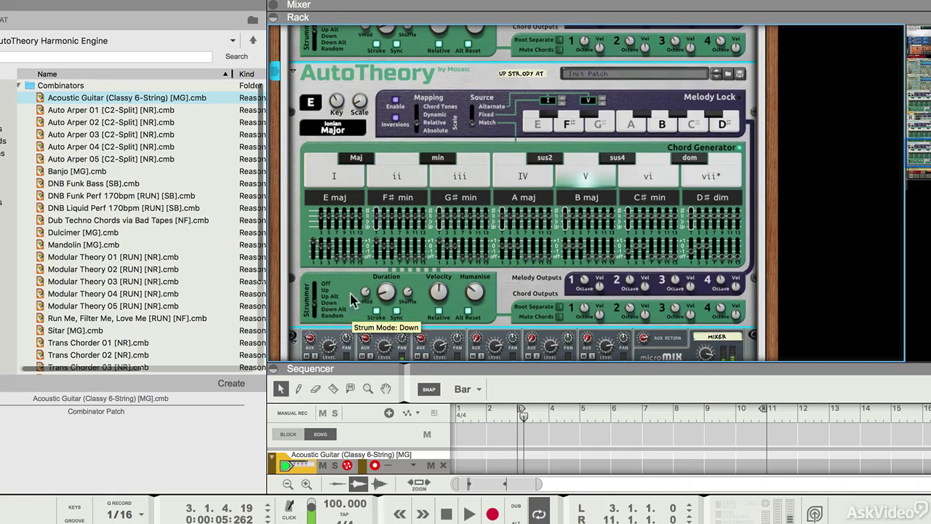